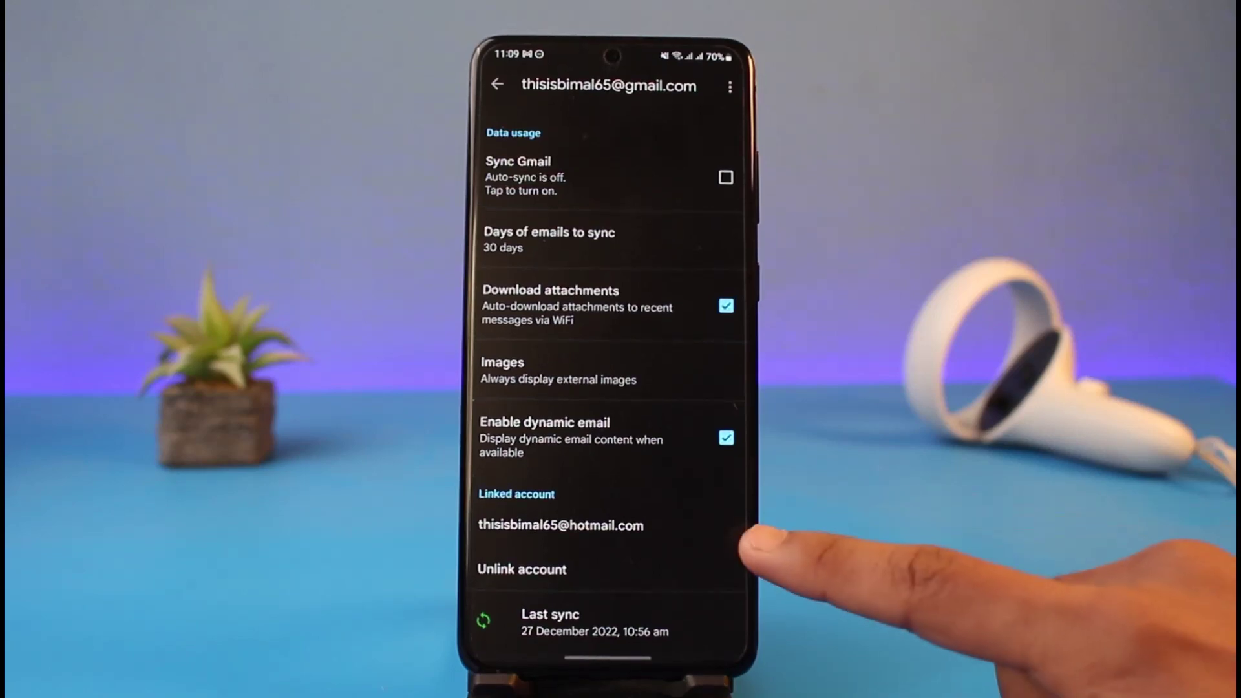
Step: Go back to the Gmail accounts list, then swipe up to the Android home screen
left_click(592, 665)
left_click_drag(592, 665, 592, 485)
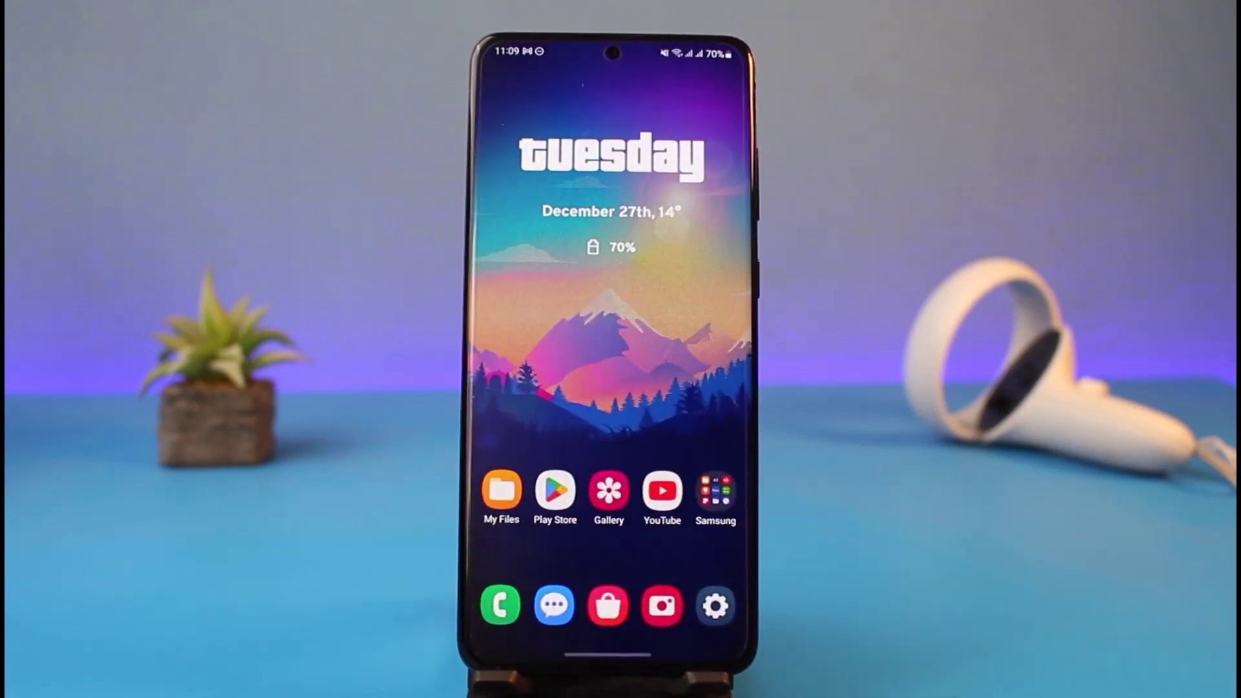